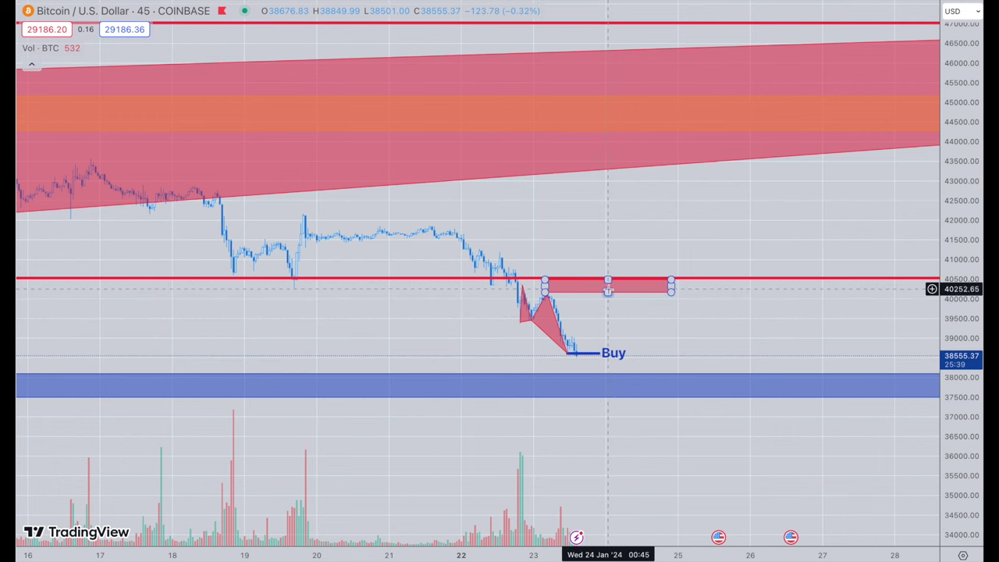
- Change the BTC/USD chart's timeframe to 15 minutes
left_click(193, 10)
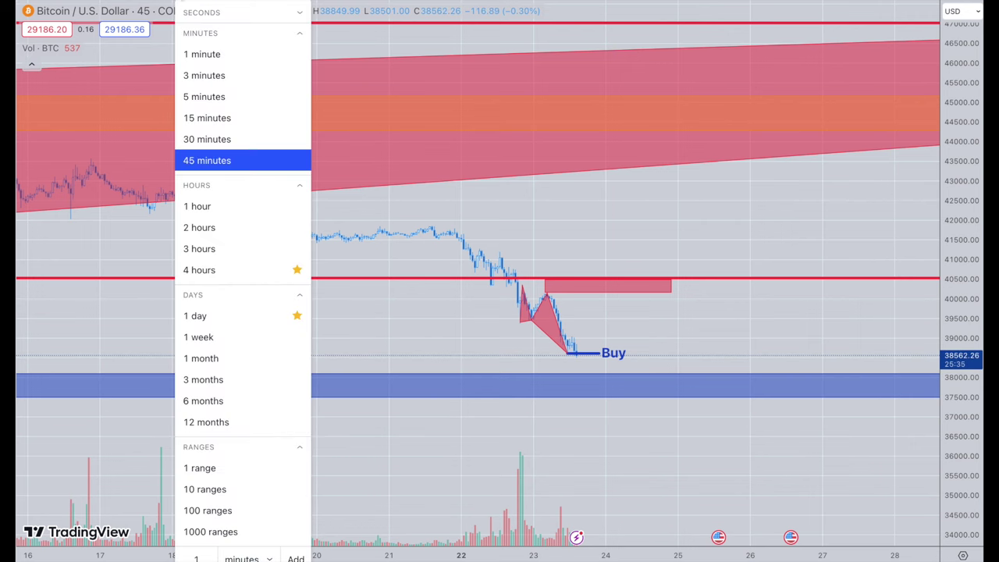
left_click(205, 117)
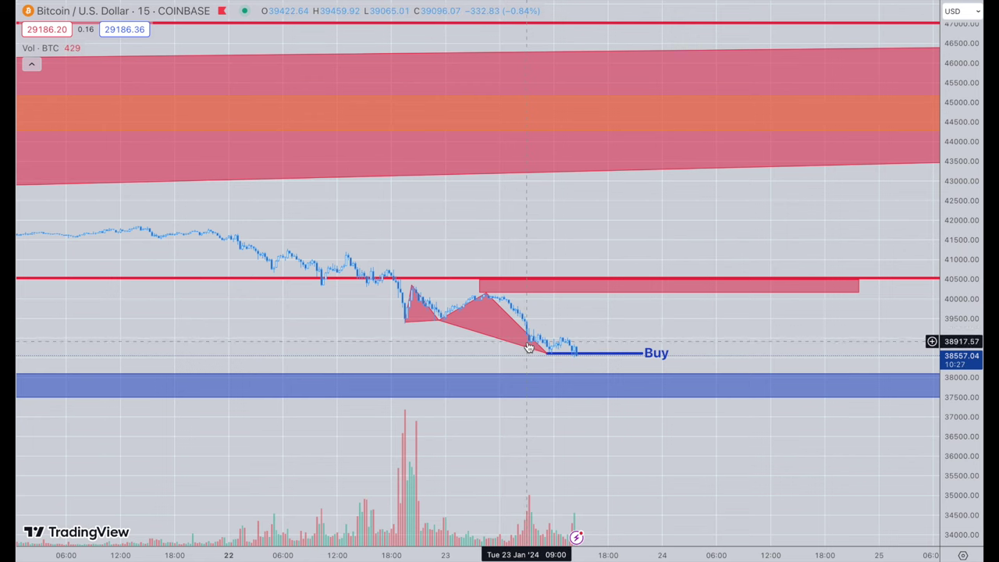
left_click(17, 52)
- Draw a trend line along the red triangle's lower edge to the Buy line's start
left_click(39, 59)
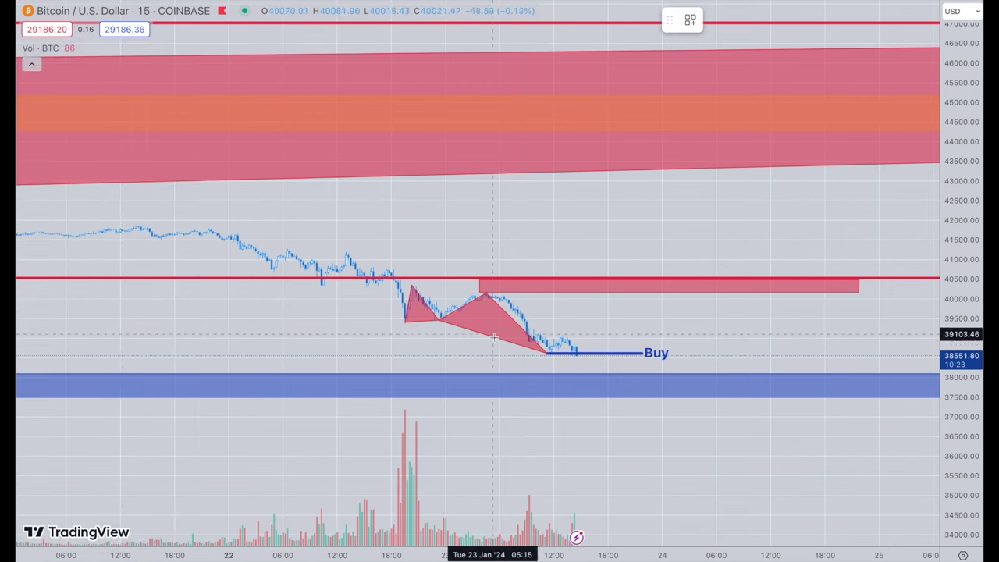
left_click(527, 343)
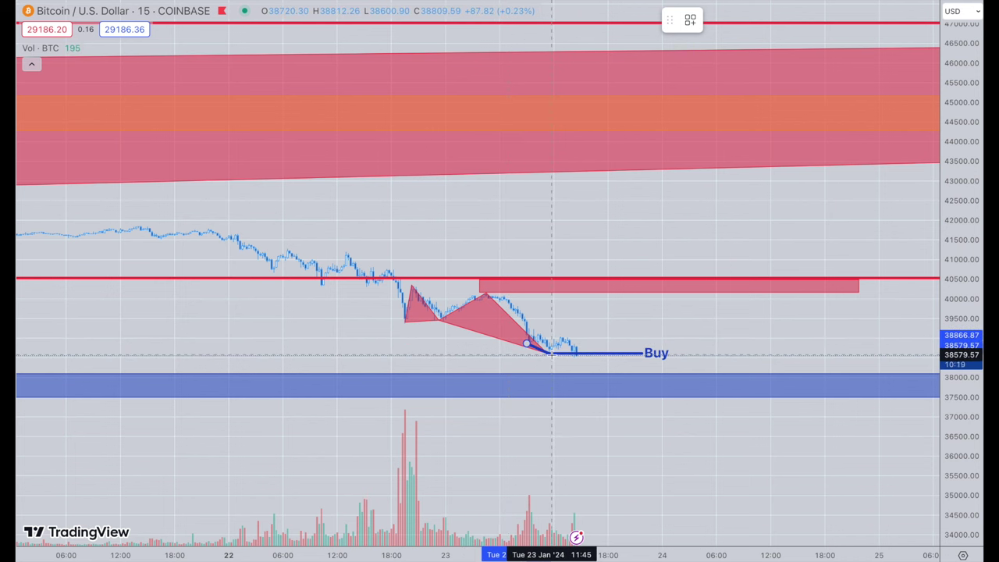
left_click(549, 355)
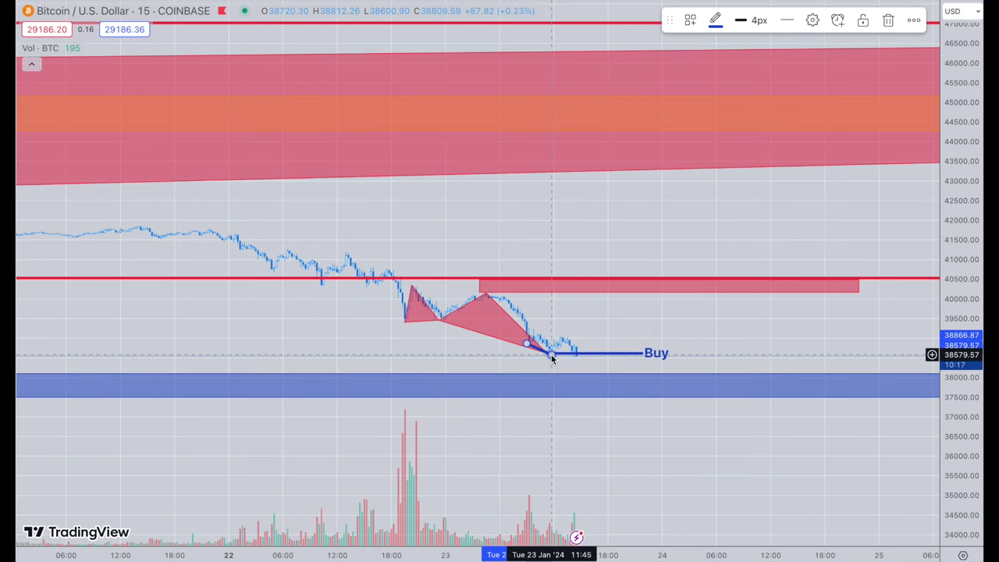
- Set the new trend line's colour to yellow
double_click(550, 354)
left_click(630, 83)
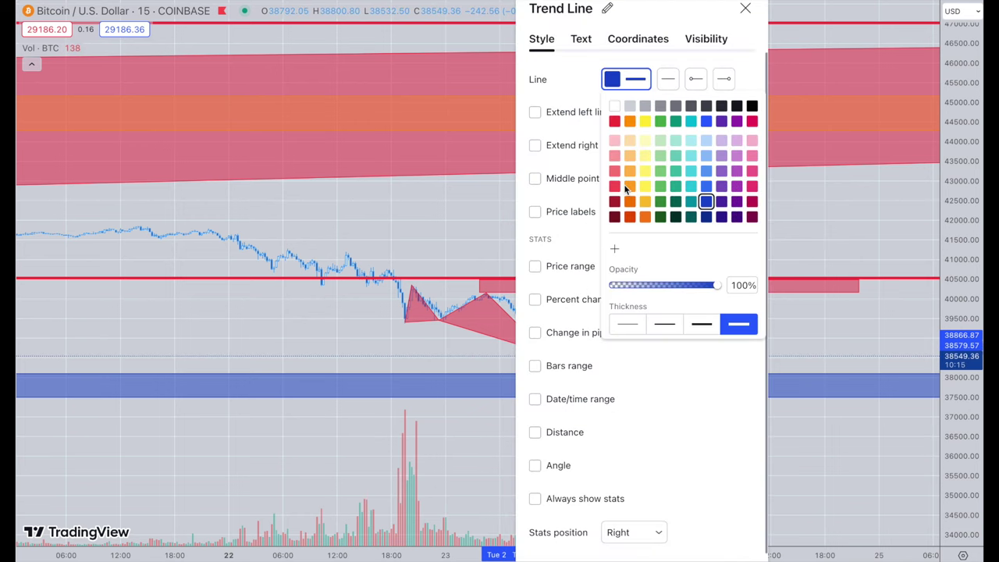
left_click(645, 121)
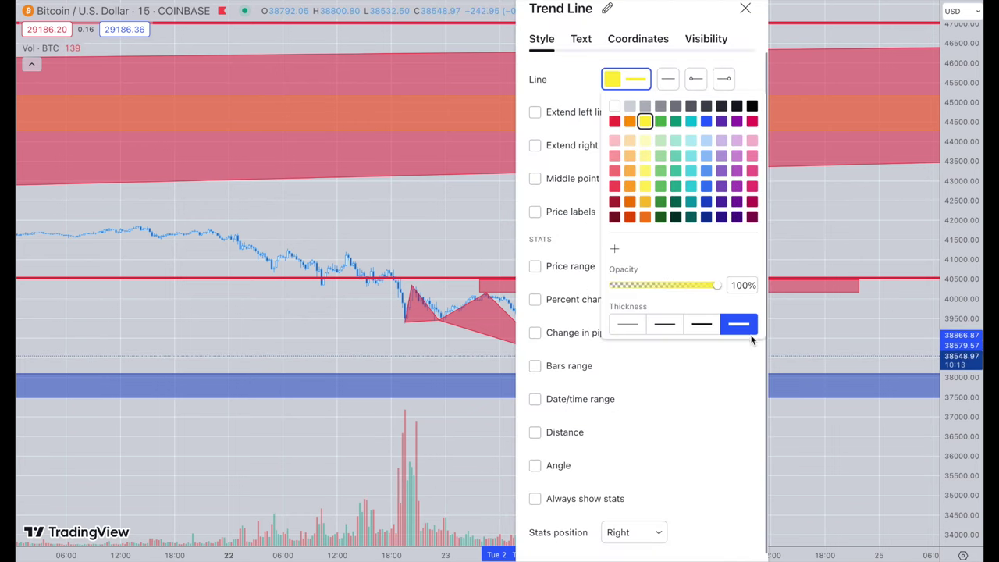
left_click(737, 358)
key("Escape")
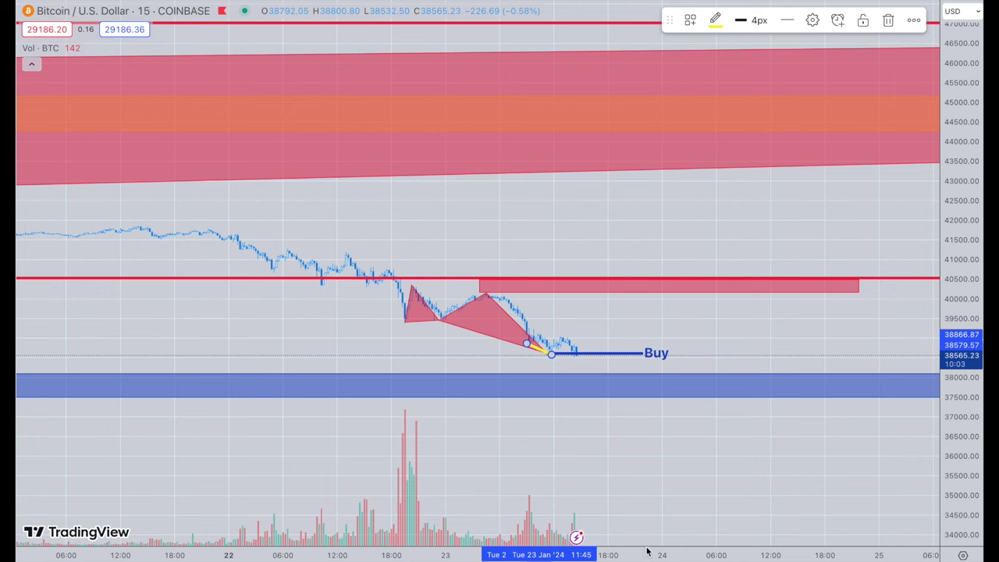
left_click(600, 469)
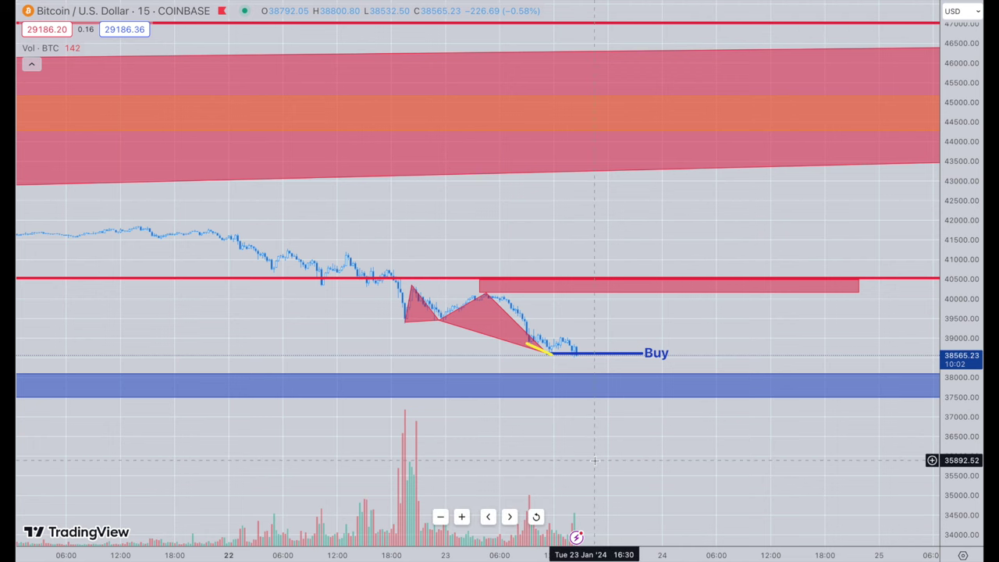
left_click(549, 356)
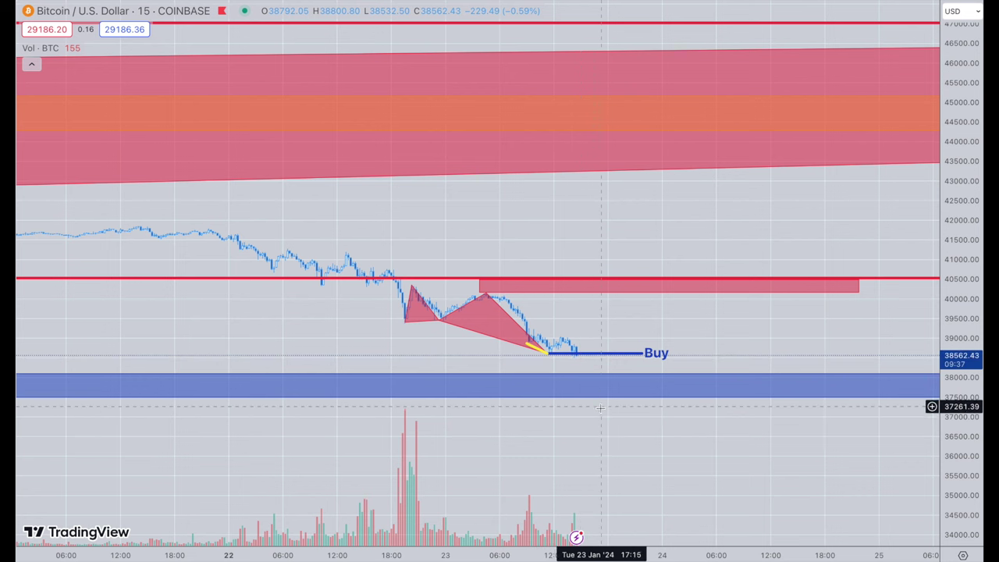
- Draw a short blue trend line on the blue zone's top edge
left_click(8, 56)
left_click(129, 128)
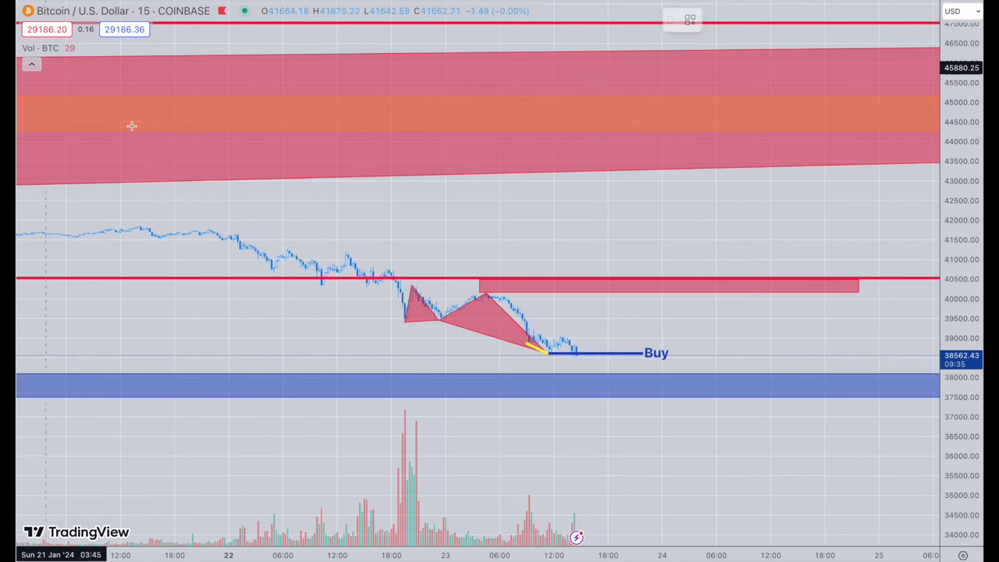
left_click(577, 373)
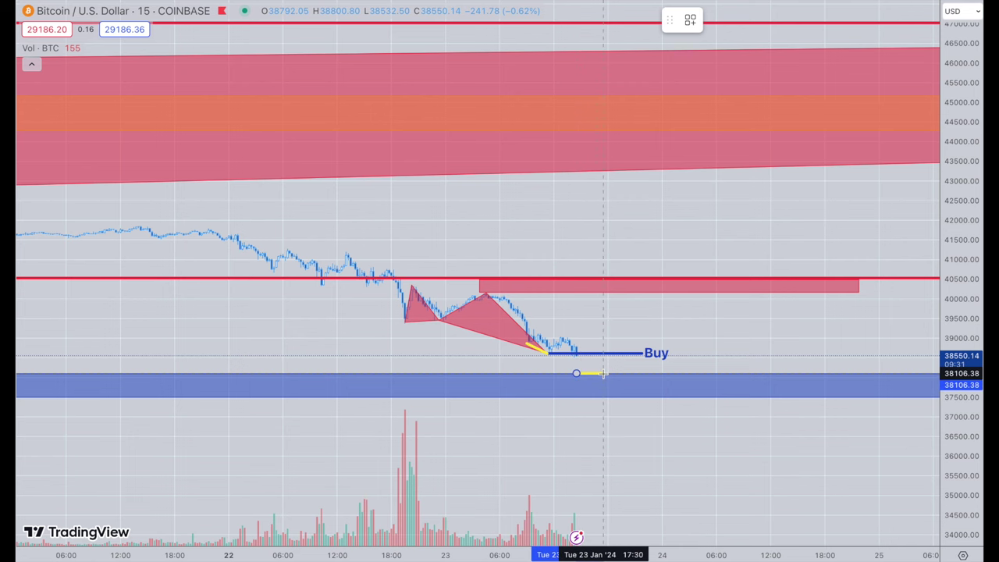
double_click(603, 373)
left_click(641, 81)
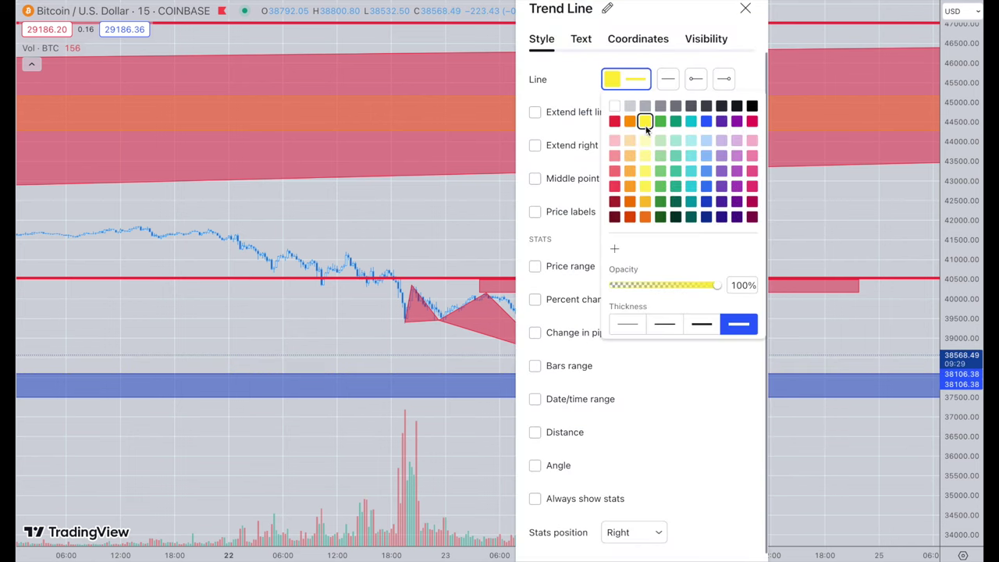
left_click(707, 186)
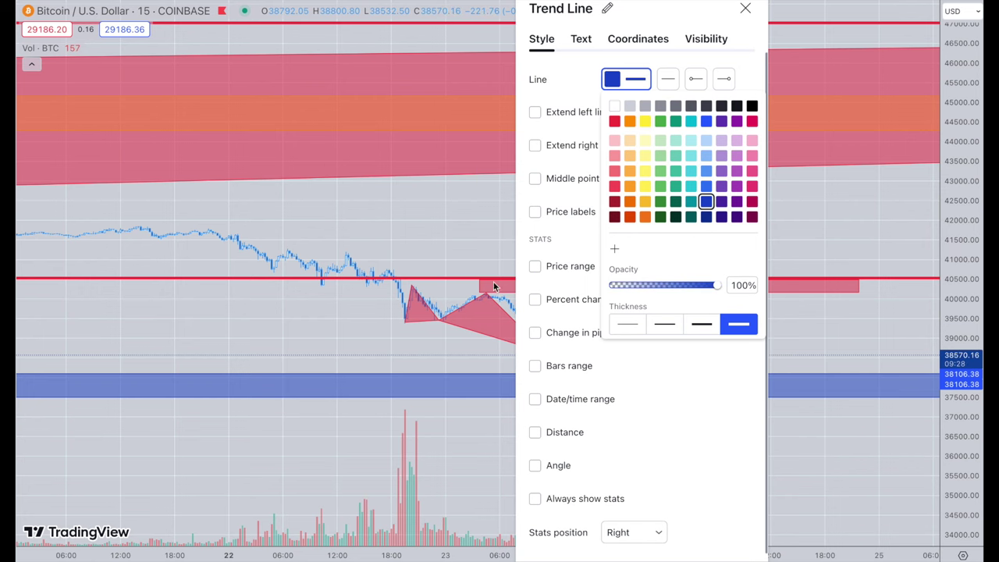
left_click(419, 355)
- Draw a matching short target line on the blue zone's bottom edge
left_click(22, 52)
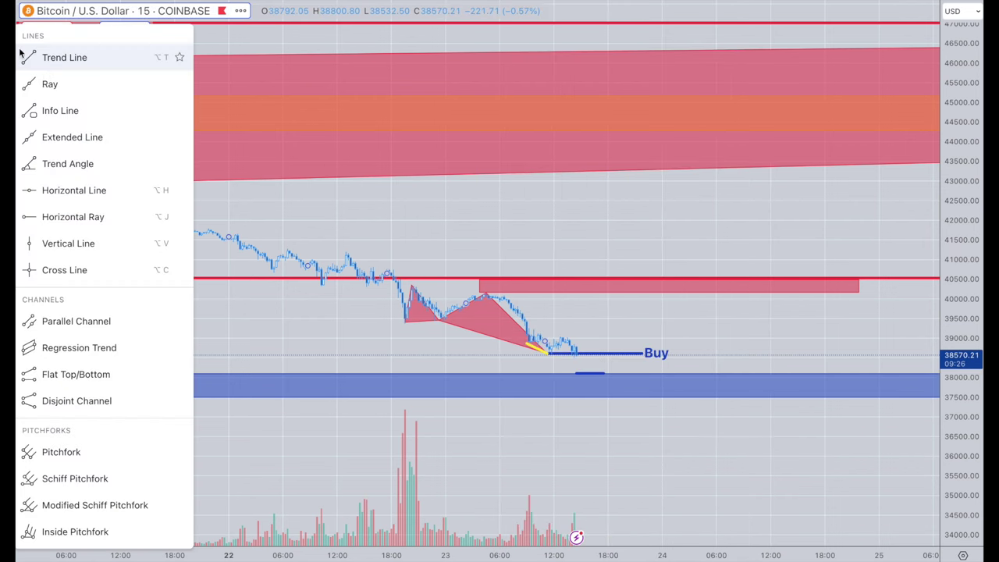
left_click(52, 58)
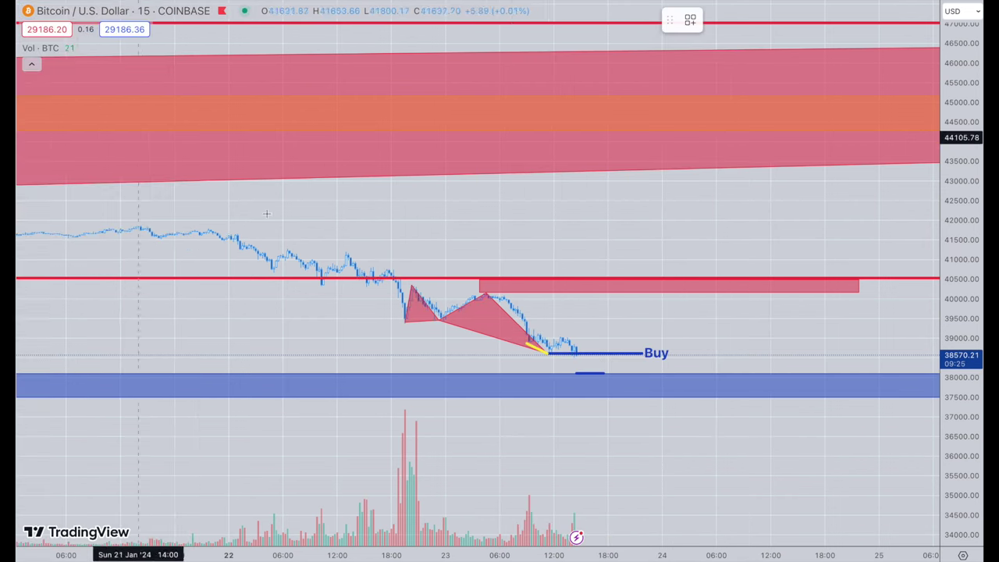
left_click(576, 397)
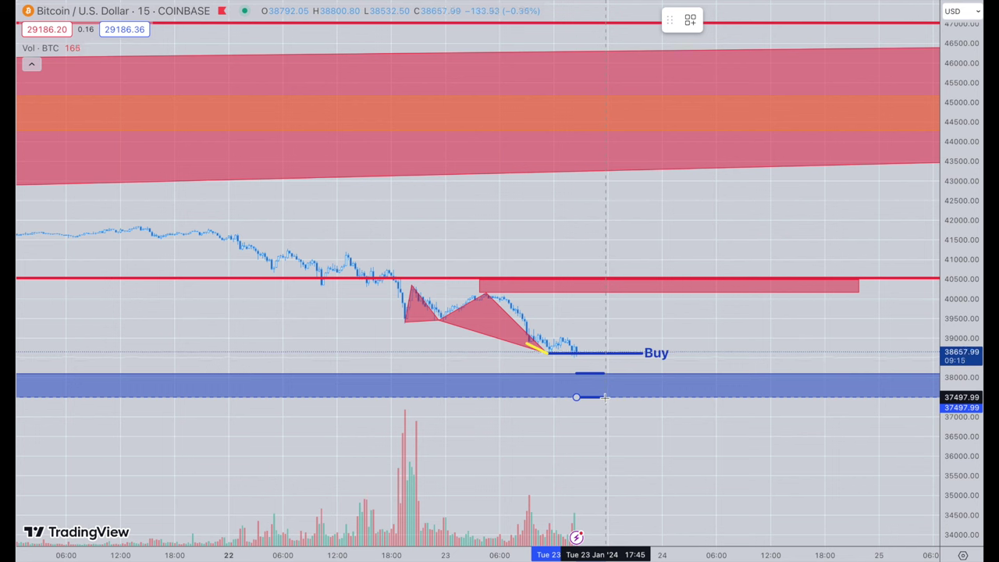
left_click(605, 397)
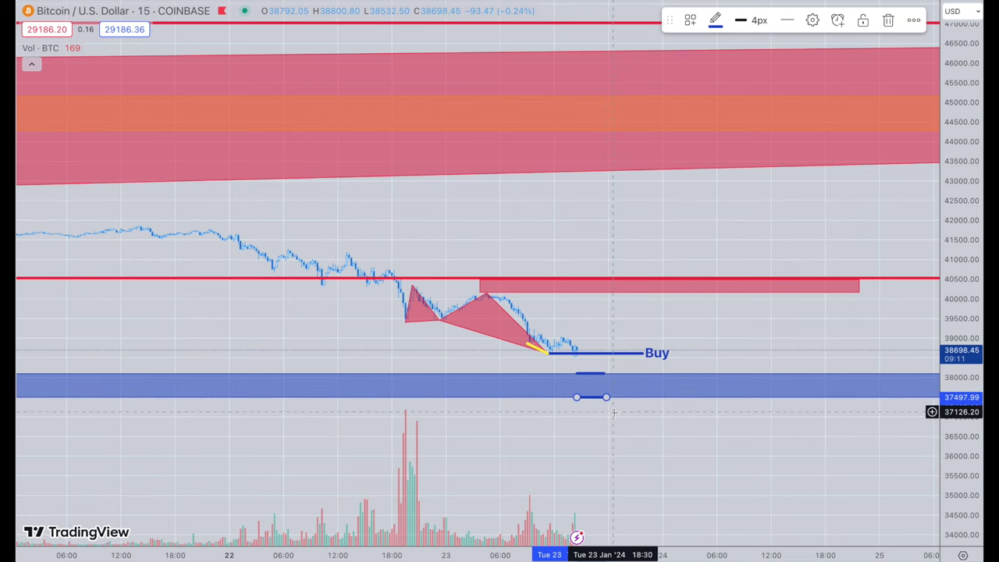
left_click(611, 411)
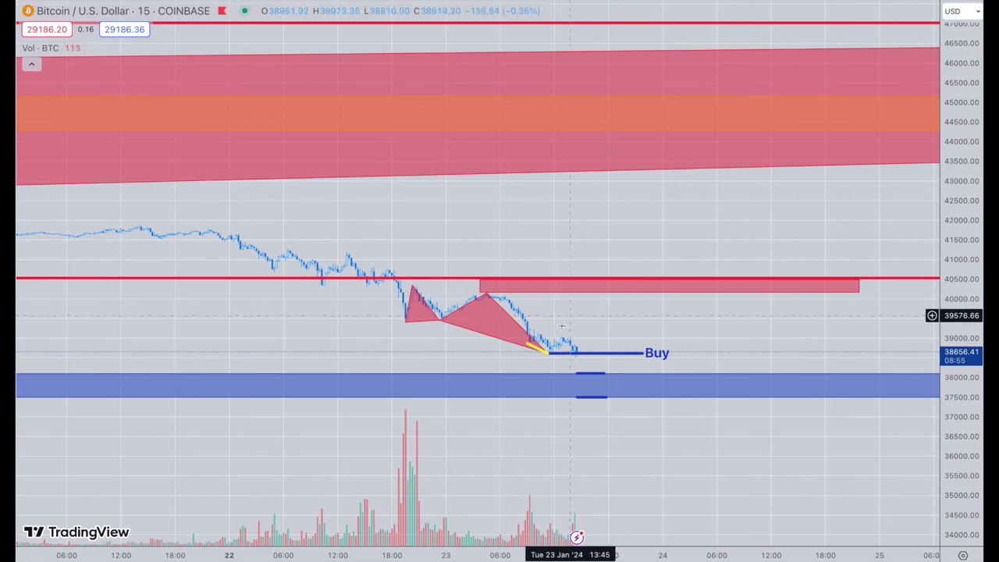
- Stretch the price scale and lift the pink box's top edge onto the red resistance line
left_click_drag(934, 328, 934, 300)
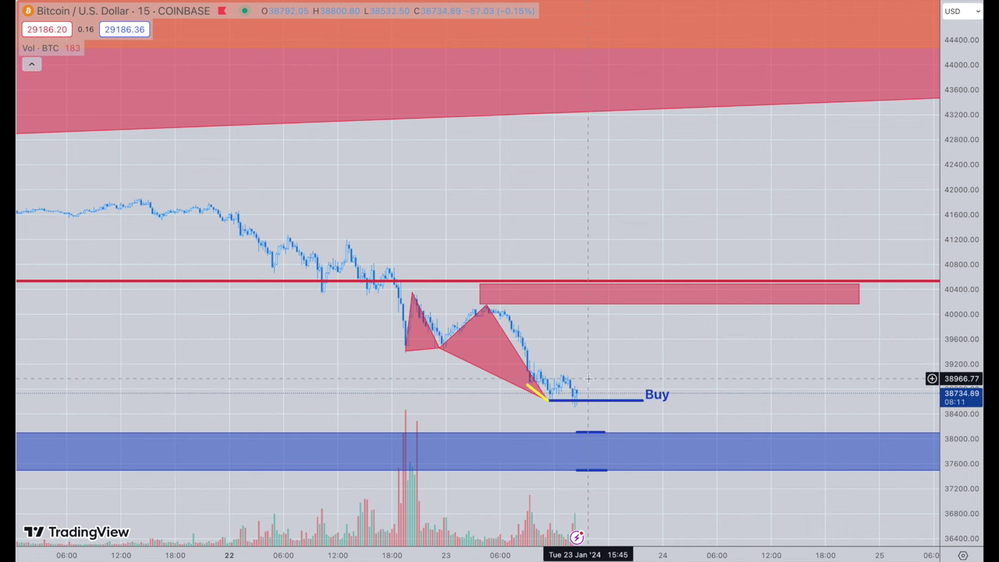
left_click(659, 401)
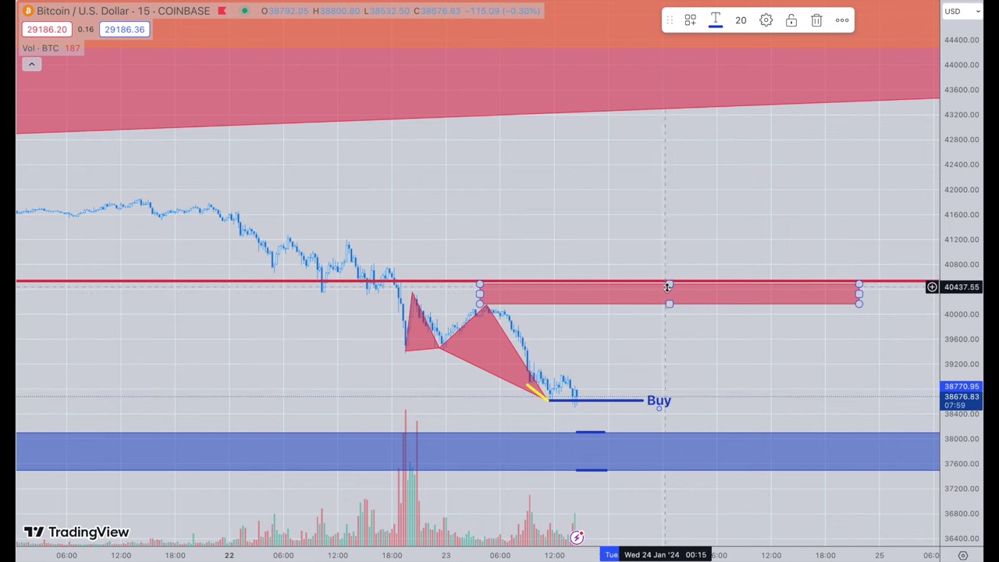
left_click_drag(668, 285, 669, 282)
left_click(716, 344)
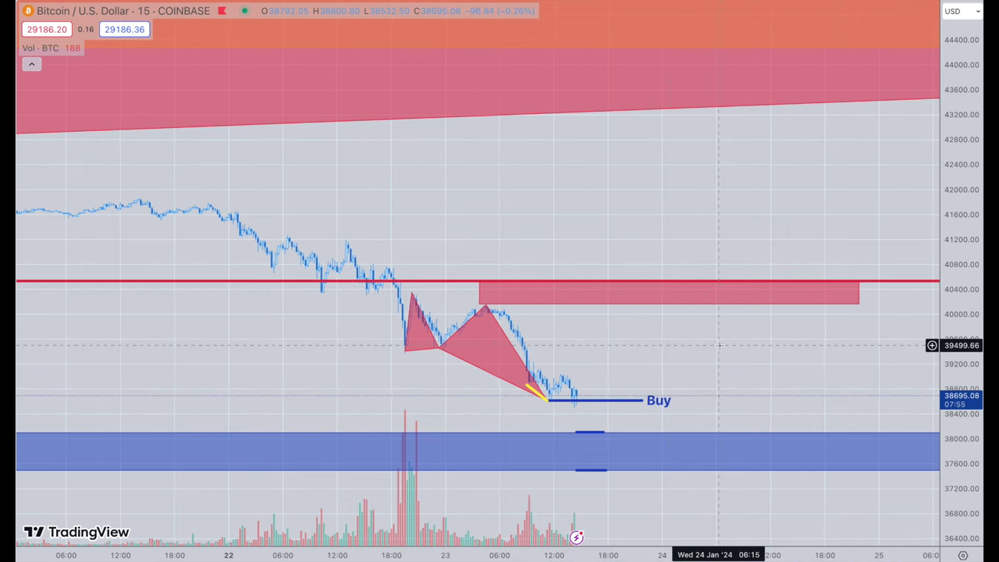
scroll(715, 344, "left", 1)
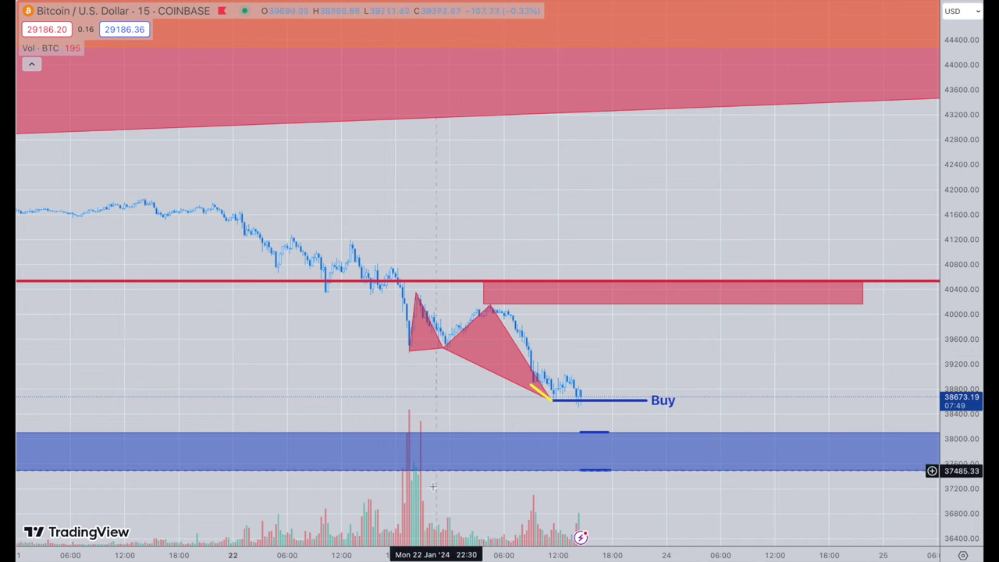
mouse_move(535, 512)
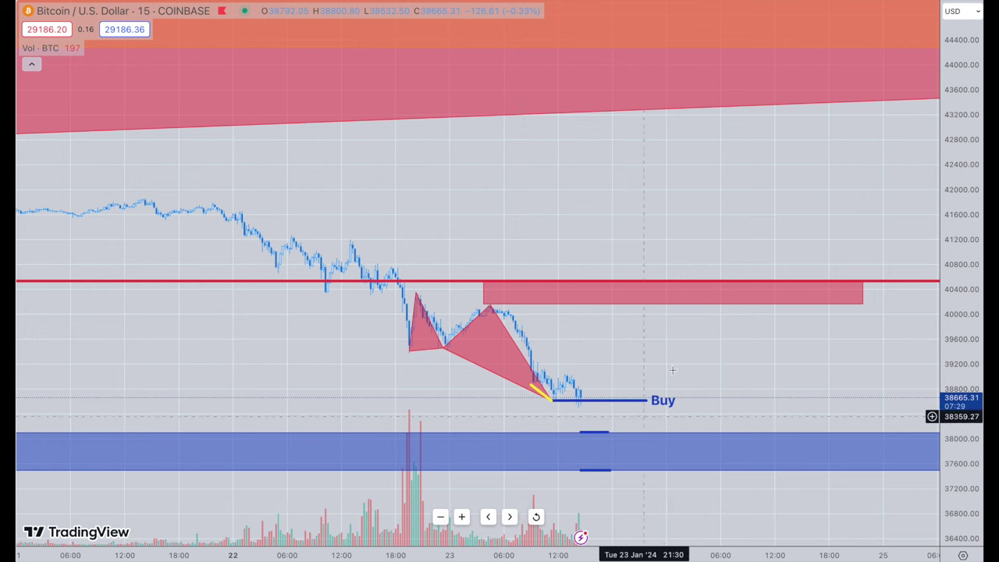
- Pull the red box's right edge back to about 23 Jan 22:00, just past the Buy line
left_click(656, 312)
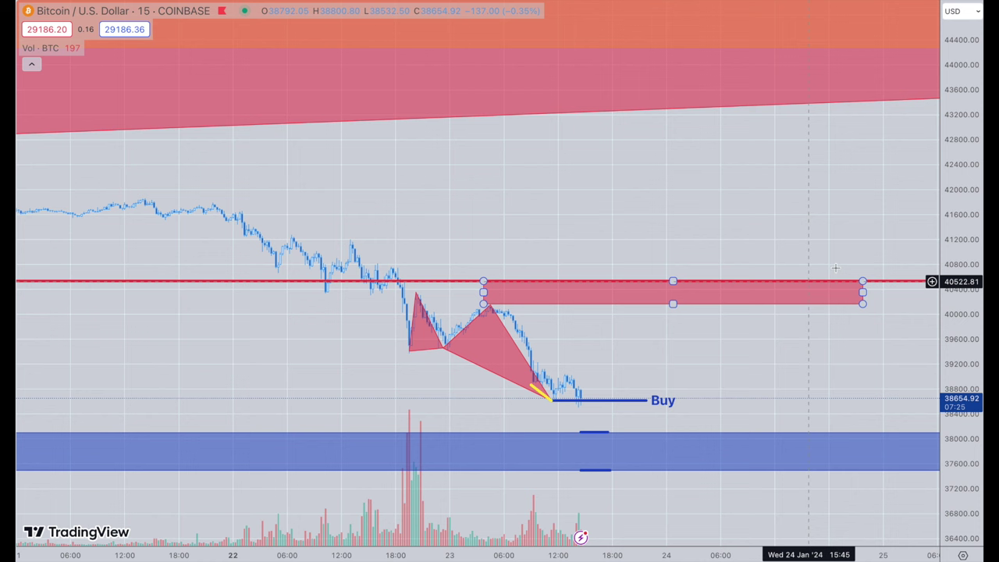
mouse_move(861, 292)
left_click_drag(862, 293, 645, 300)
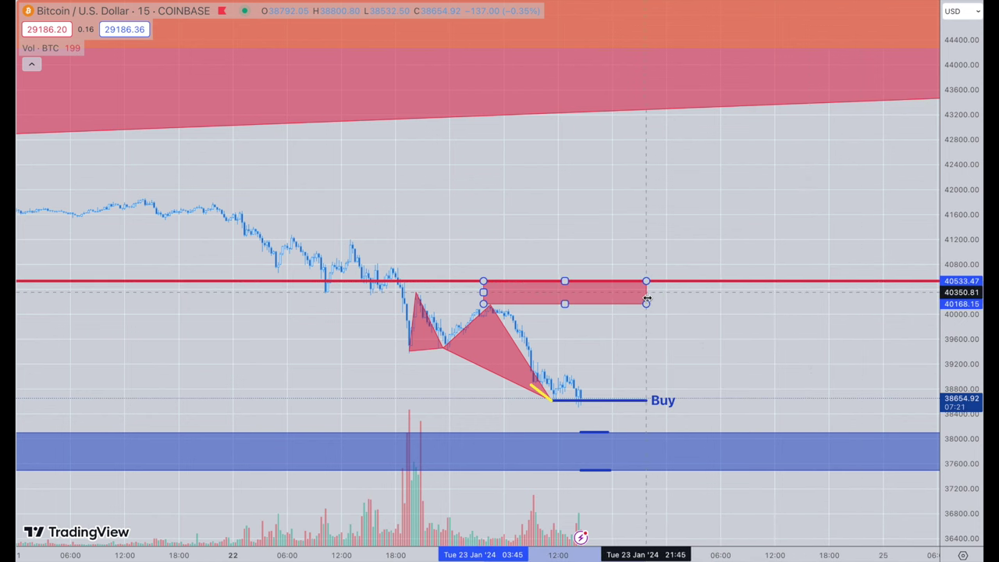
left_click_drag(648, 299, 648, 300)
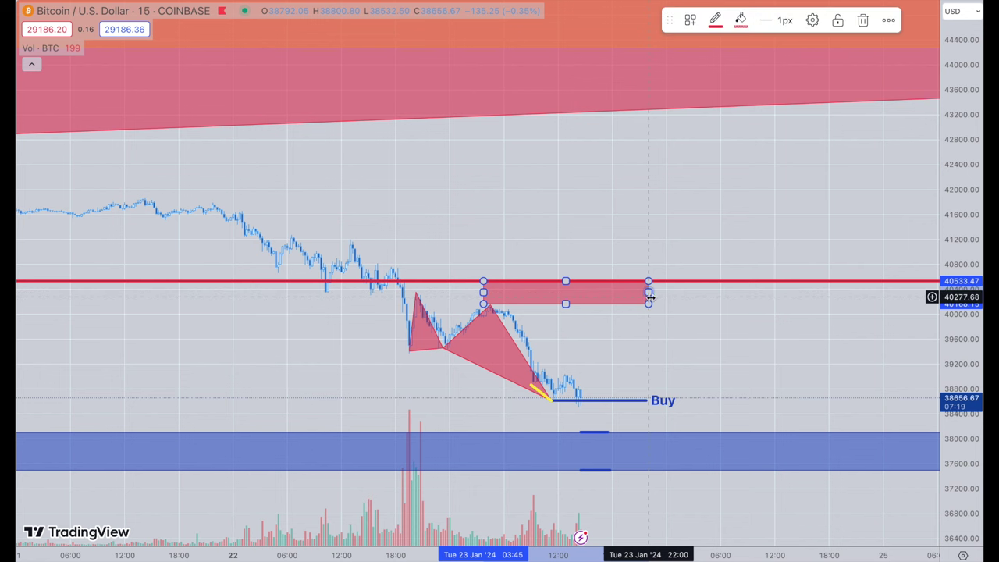
left_click(685, 302)
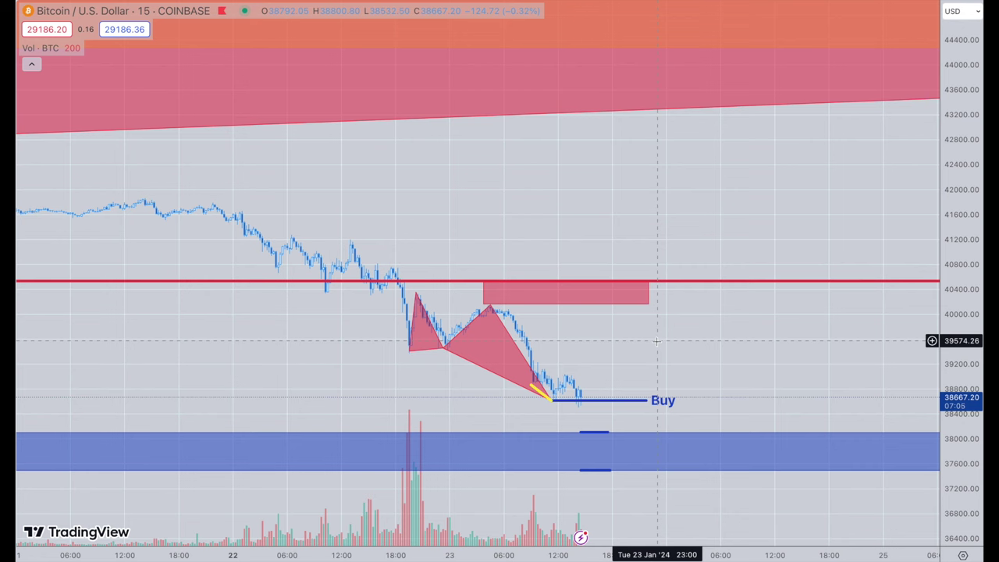
scroll(656, 341, "down", 3)
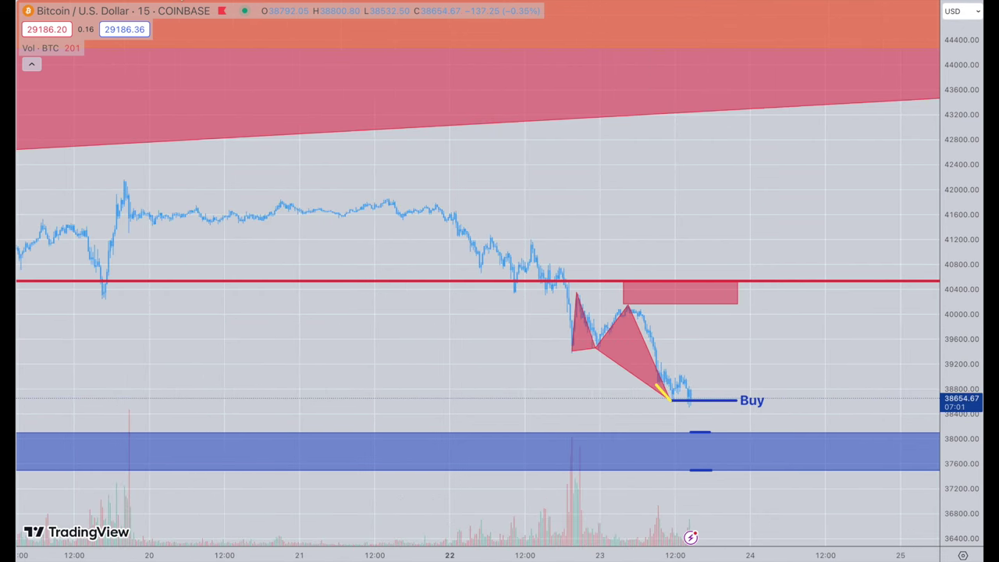
left_click(188, 1)
left_click(196, 270)
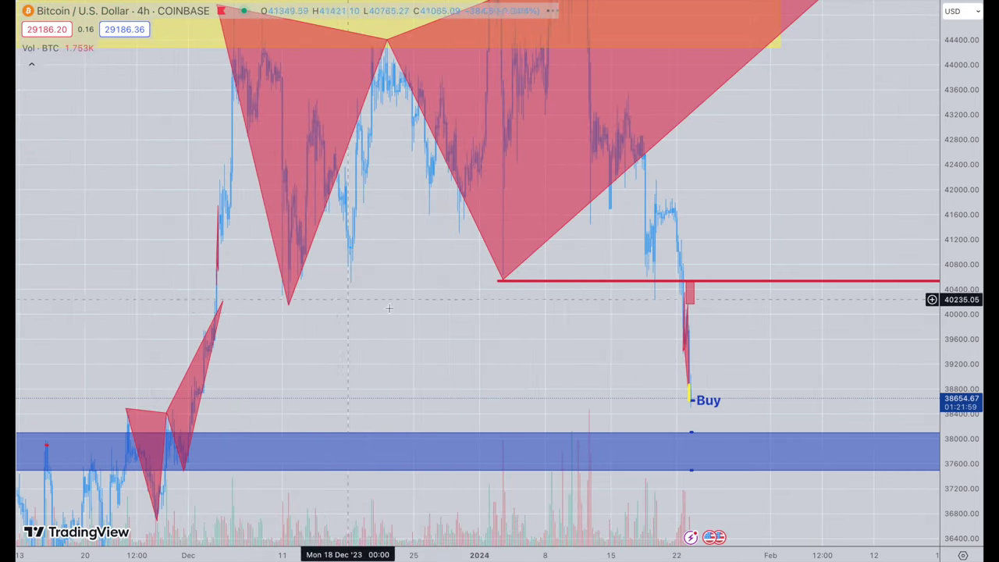
left_click_drag(961, 213, 961, 297)
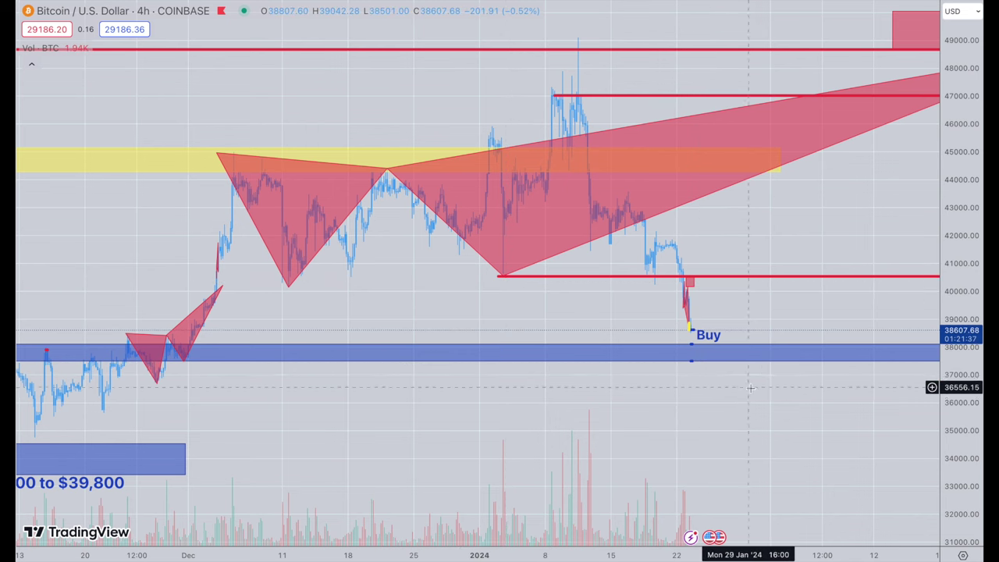
scroll(754, 388, "right", 5)
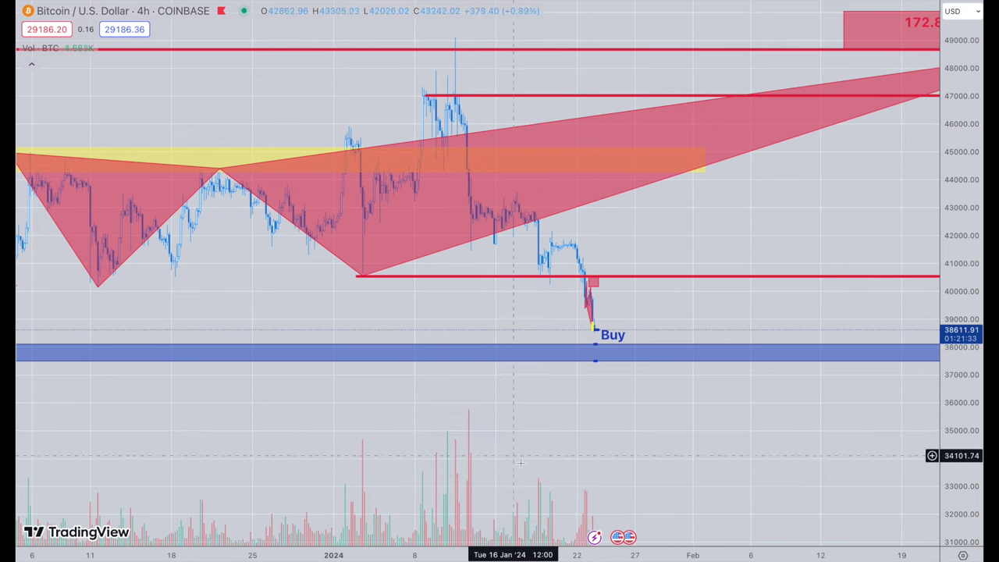
scroll(635, 515, "down", 5)
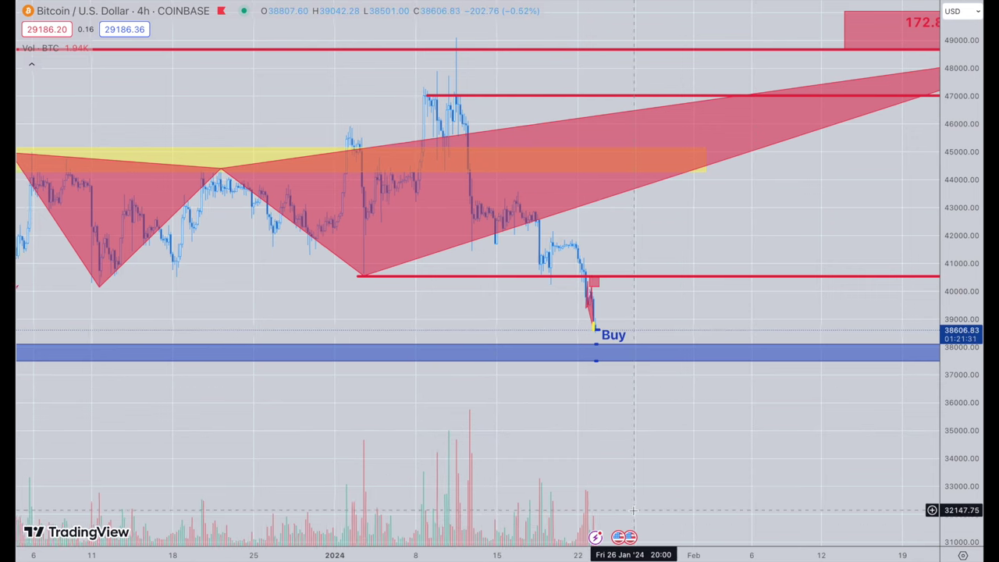
scroll(703, 475, "down", 3)
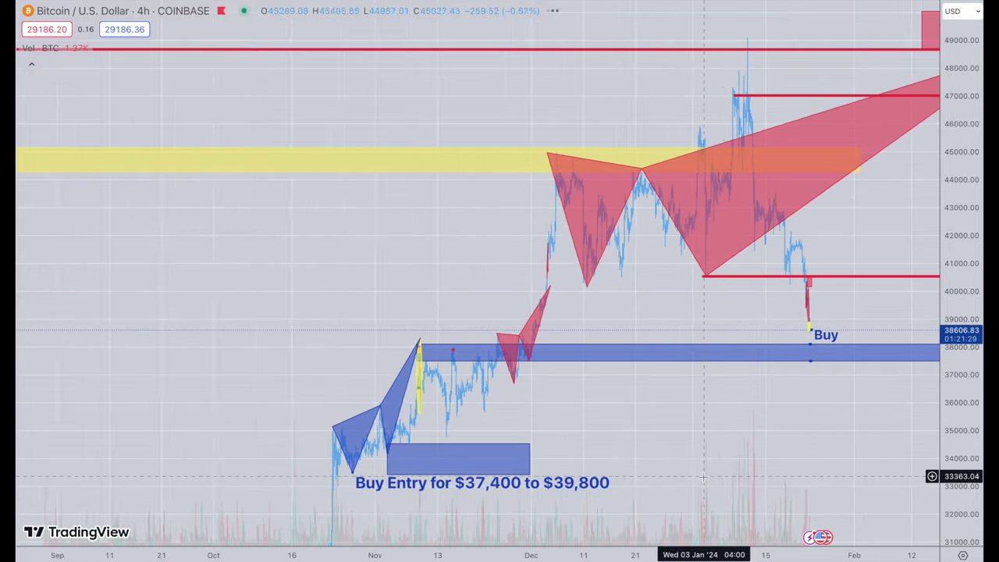
left_click_drag(703, 475, 460, 474)
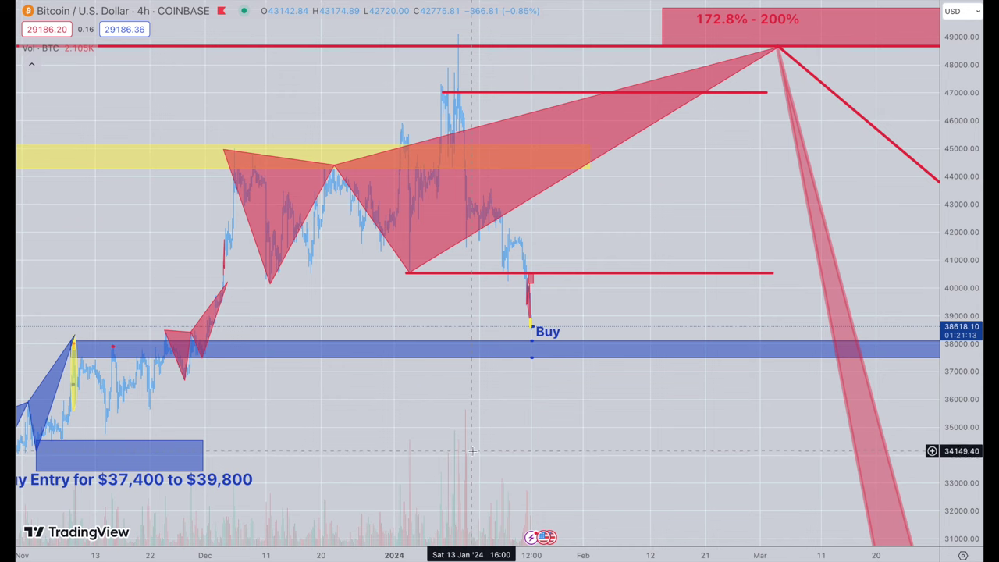
scroll(455, 444, "left", 5)
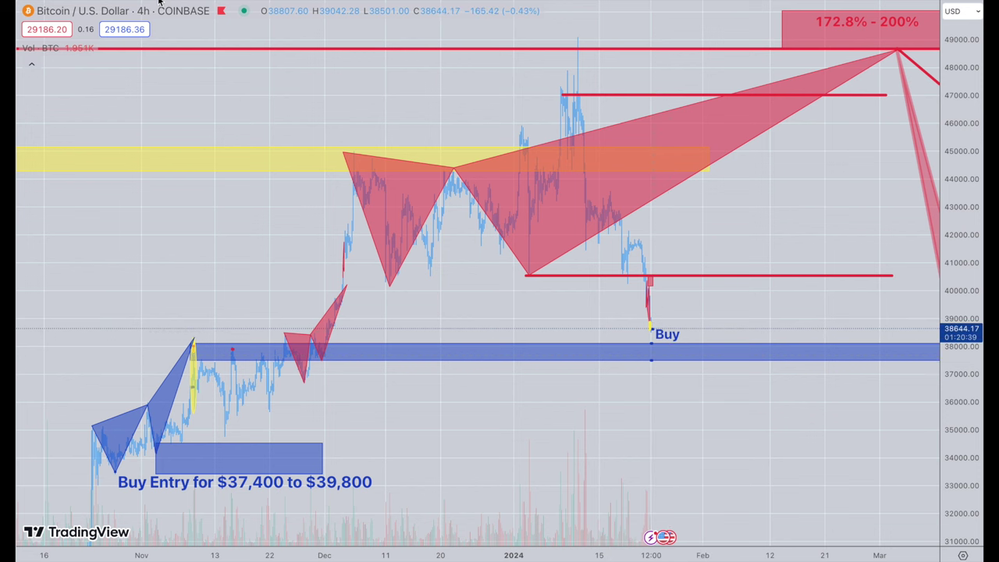
left_click(194, 10)
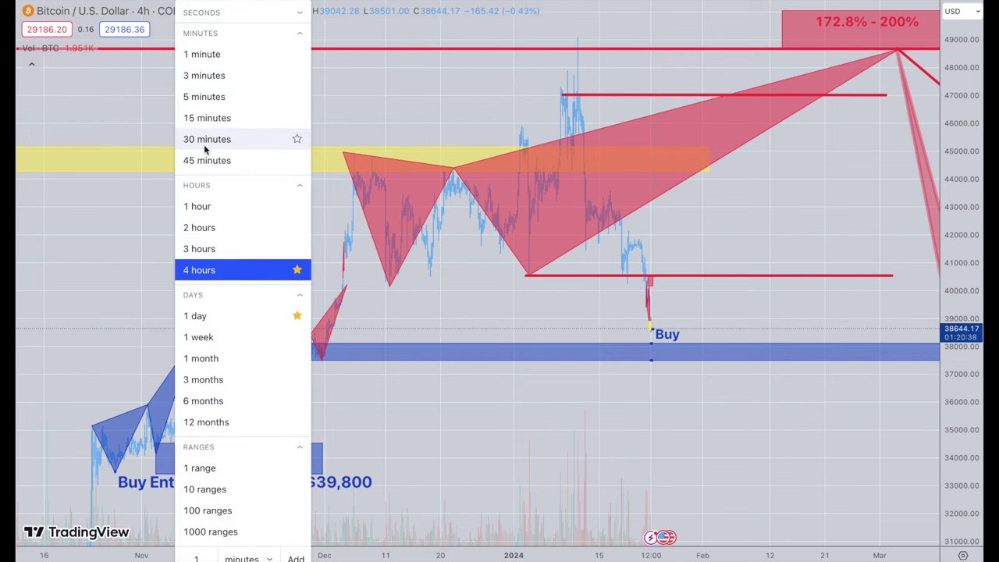
left_click(210, 117)
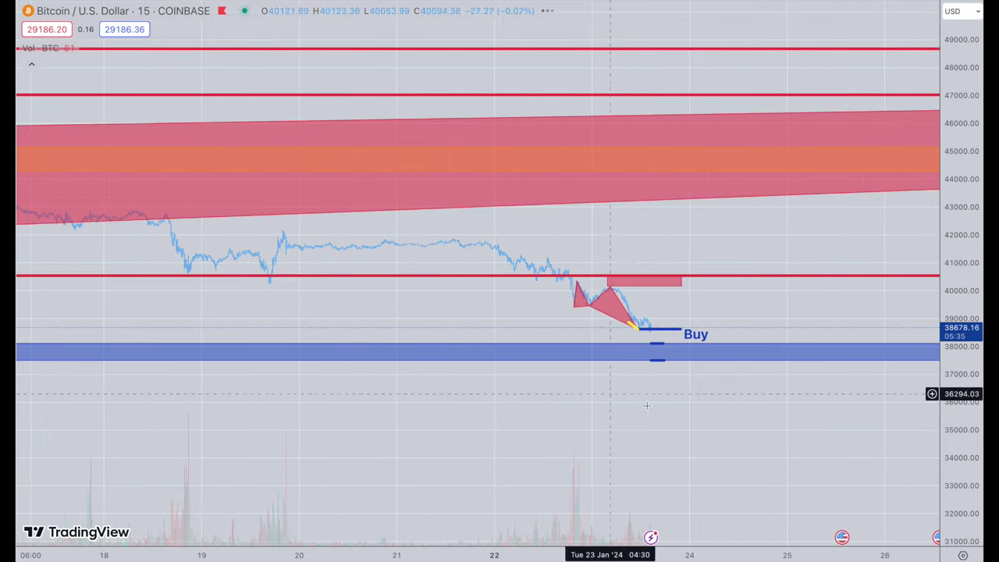